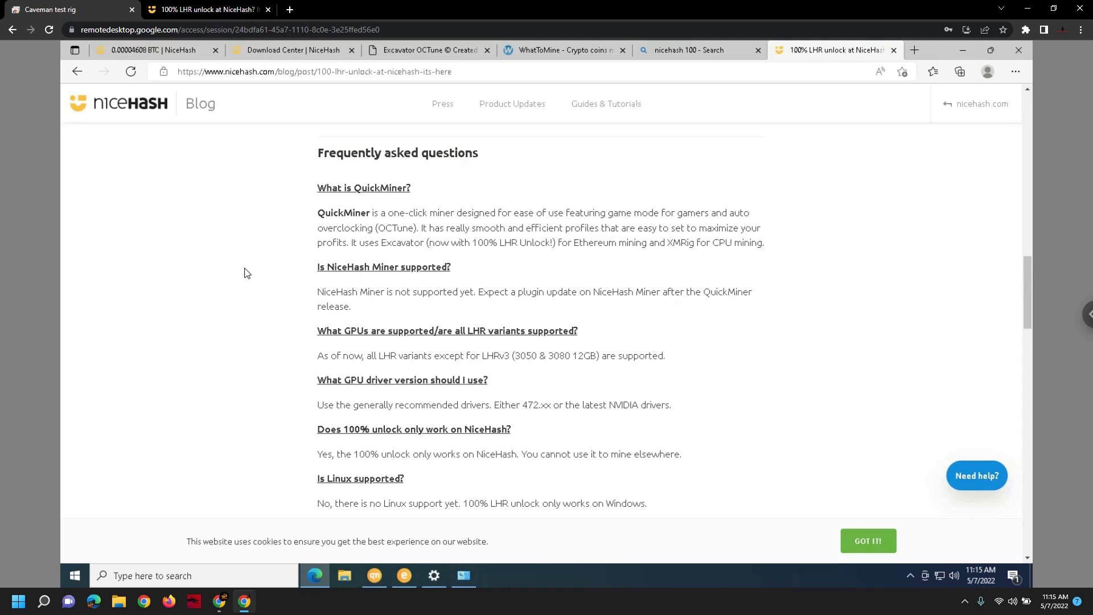
Step: Scroll the blog FAQ down to the LHR expected-performance table listing RTX 3060 LHR at ~50 MH/s
{"action": "scroll", "coordinate": [216, 281], "scroll_direction": "down", "scroll_amount": 1}
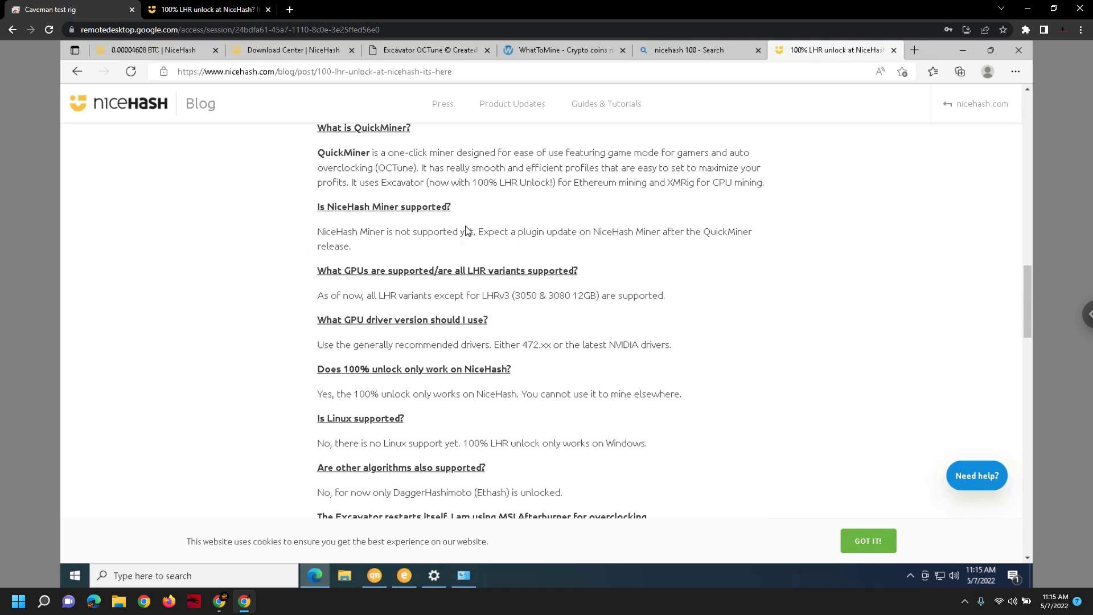
{"action": "scroll", "coordinate": [257, 265], "scroll_direction": "down", "scroll_amount": 1}
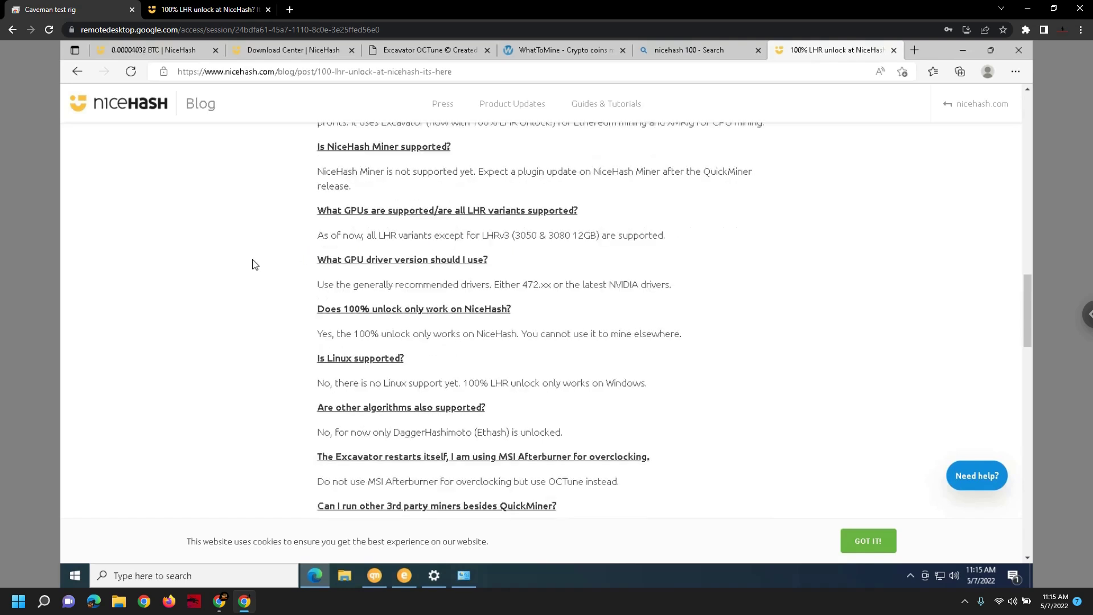
{"action": "scroll", "coordinate": [244, 266], "scroll_direction": "down", "scroll_amount": 1}
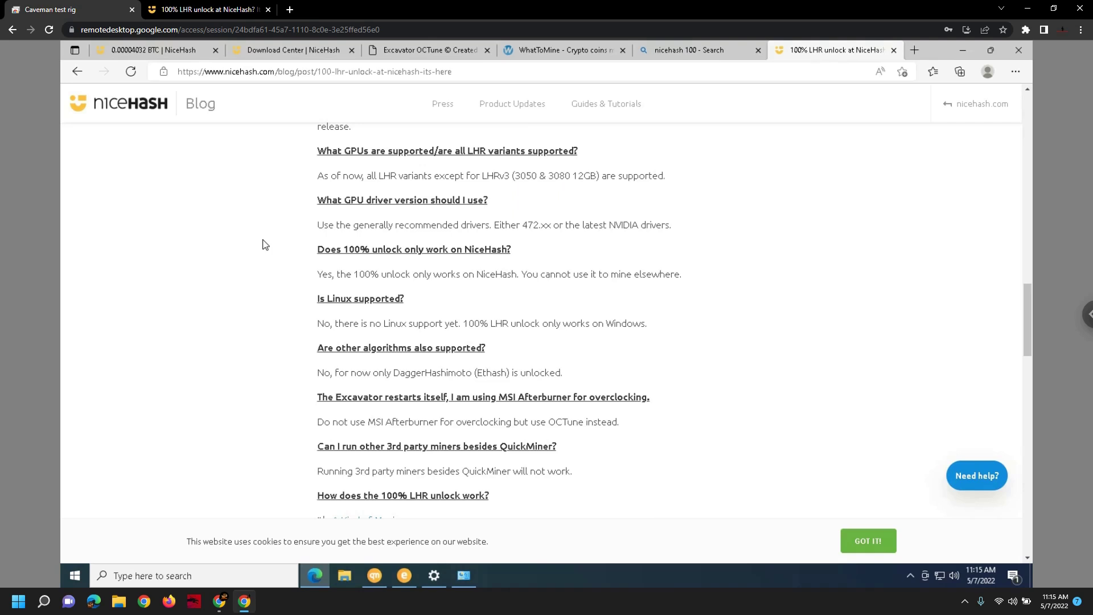
{"action": "scroll", "coordinate": [256, 247], "scroll_direction": "down", "scroll_amount": 1}
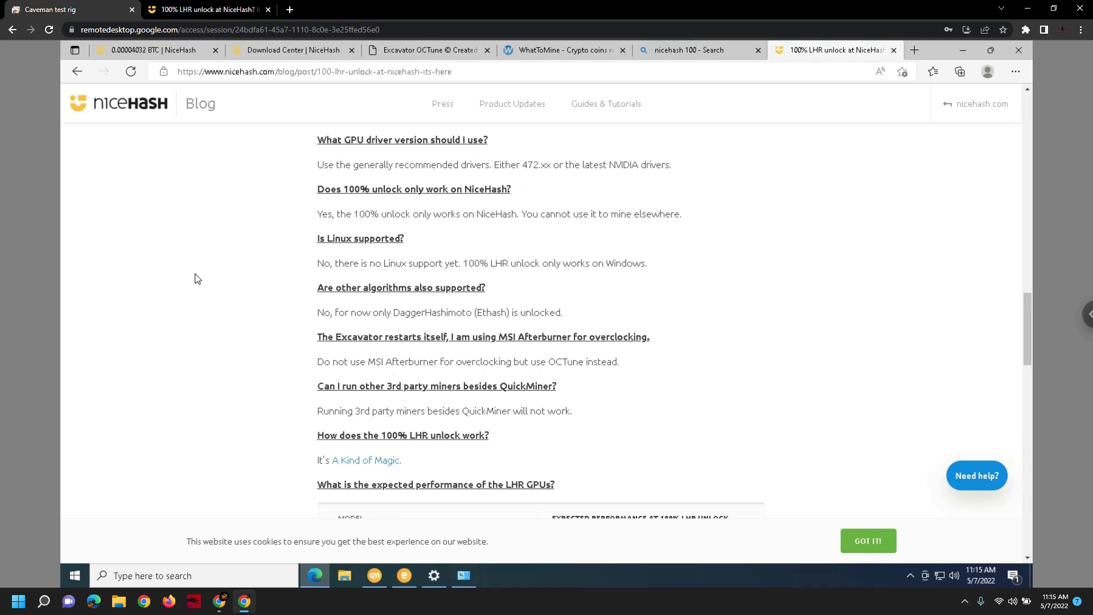
{"action": "scroll", "coordinate": [197, 279], "scroll_direction": "down", "scroll_amount": 1}
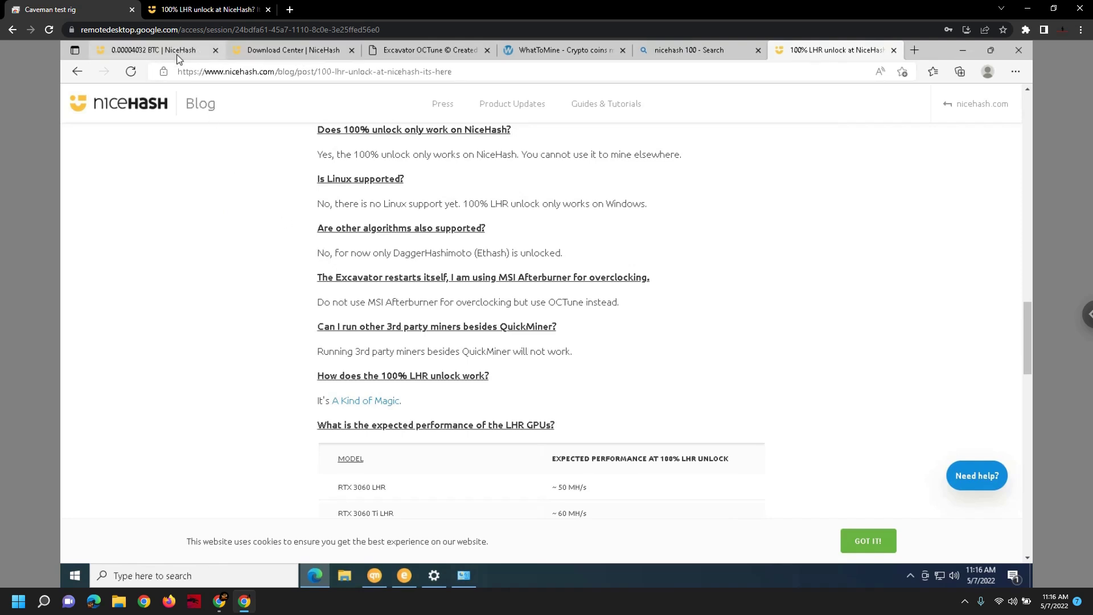
Step: Bring up the Excavator console showing daggerhashimoto at 49.50 MH/s and 121.9 W
{"action": "left_click", "coordinate": [404, 580]}
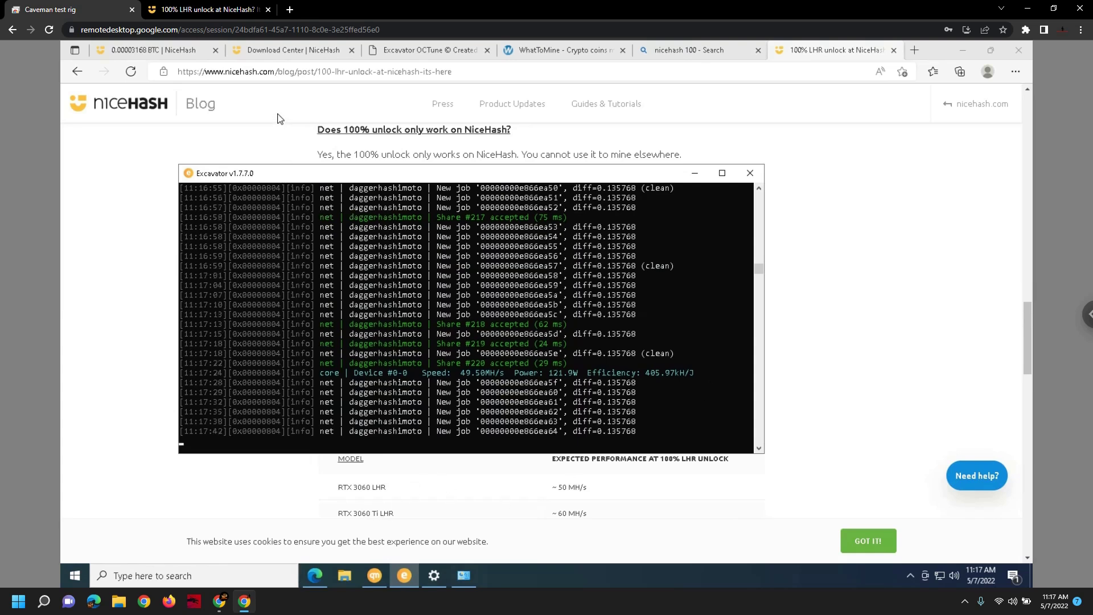
Step: Launch OCTune from the NiceHash QuickMiner system tray icon's menu
{"action": "left_click", "coordinate": [414, 55]}
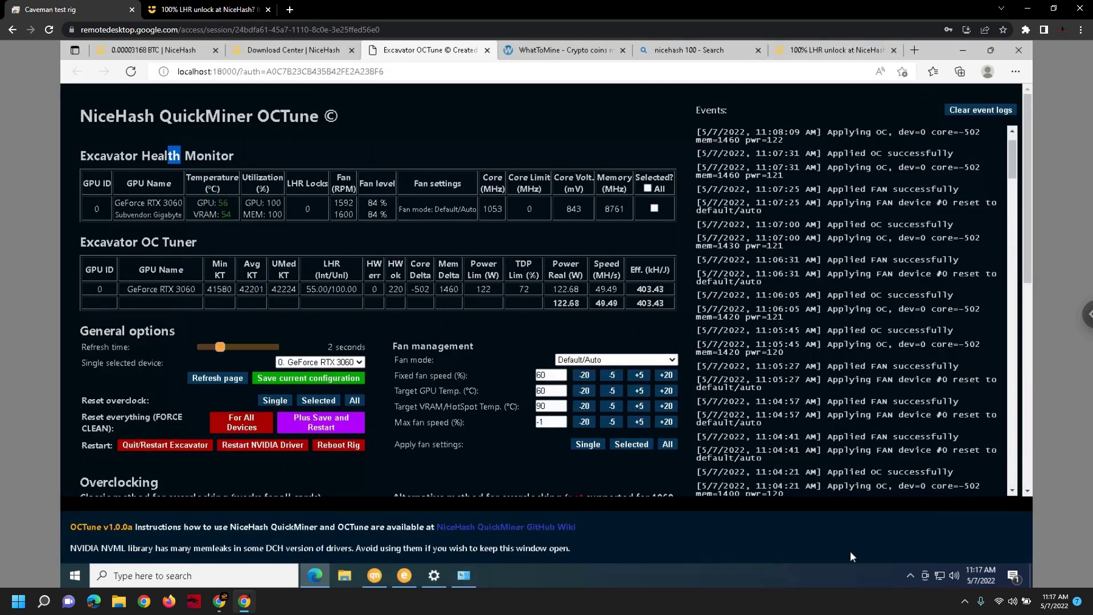
{"action": "left_click", "coordinate": [910, 574]}
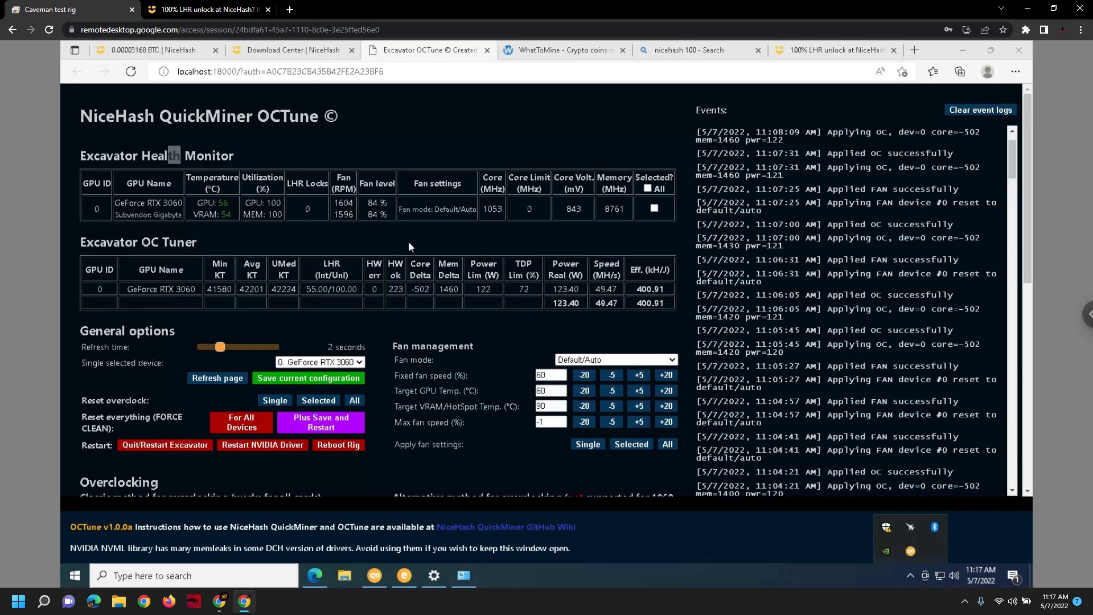
{"action": "right_click", "coordinate": [913, 549]}
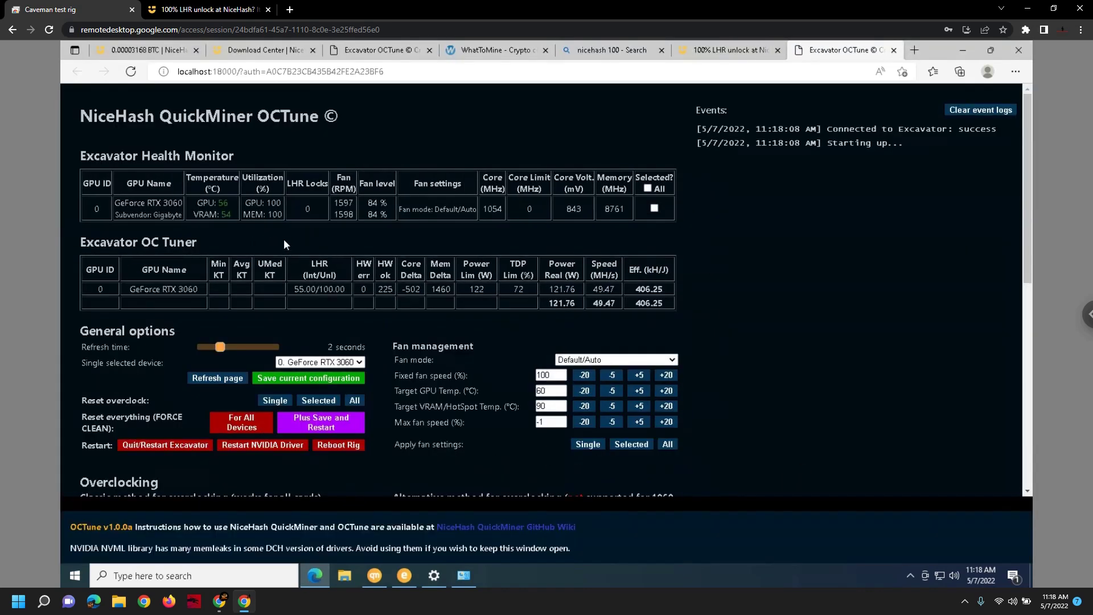
Step: Review the RTX 3060's OCTune settings, including the 1460 memory clock delta
{"action": "scroll", "coordinate": [349, 264], "scroll_direction": "down", "scroll_amount": 1}
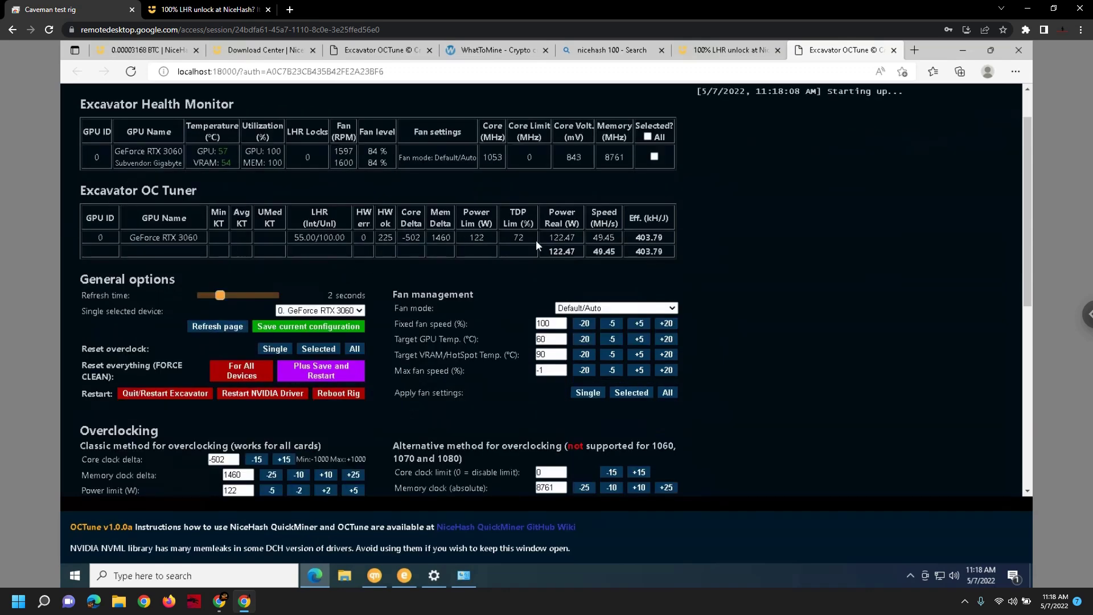
{"action": "scroll", "coordinate": [464, 224], "scroll_direction": "down", "scroll_amount": 2}
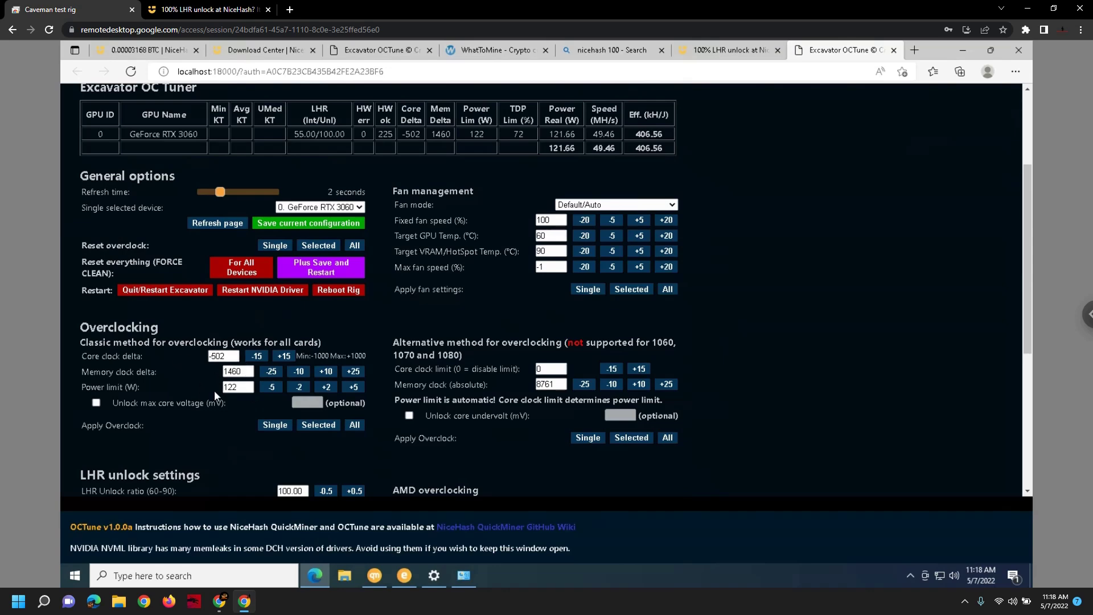
{"action": "scroll", "coordinate": [213, 390], "scroll_direction": "up", "scroll_amount": 1}
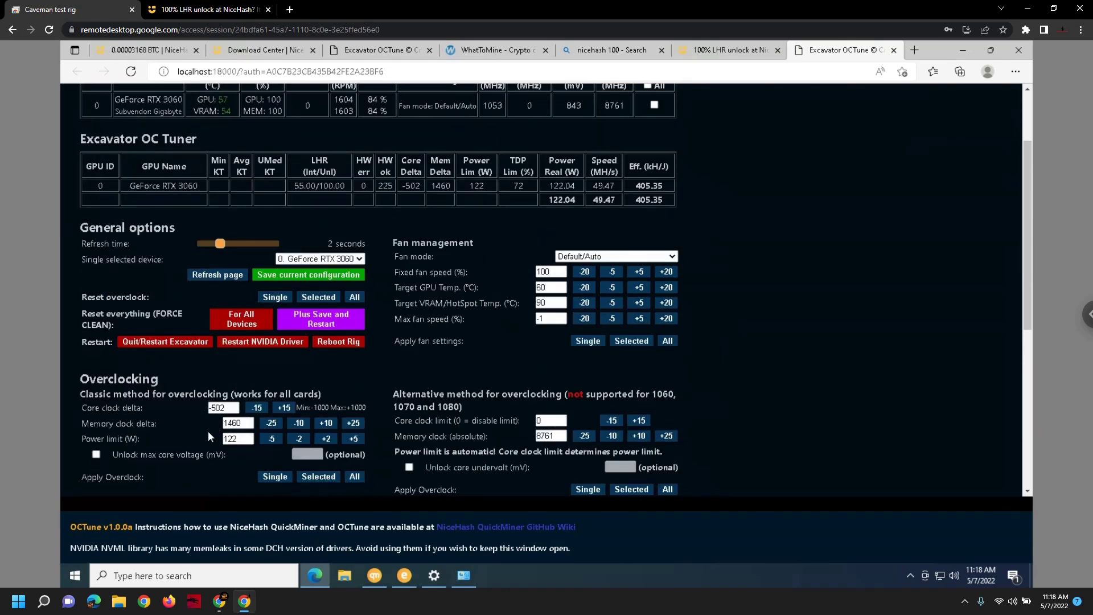
{"action": "scroll", "coordinate": [208, 430], "scroll_direction": "up", "scroll_amount": 1}
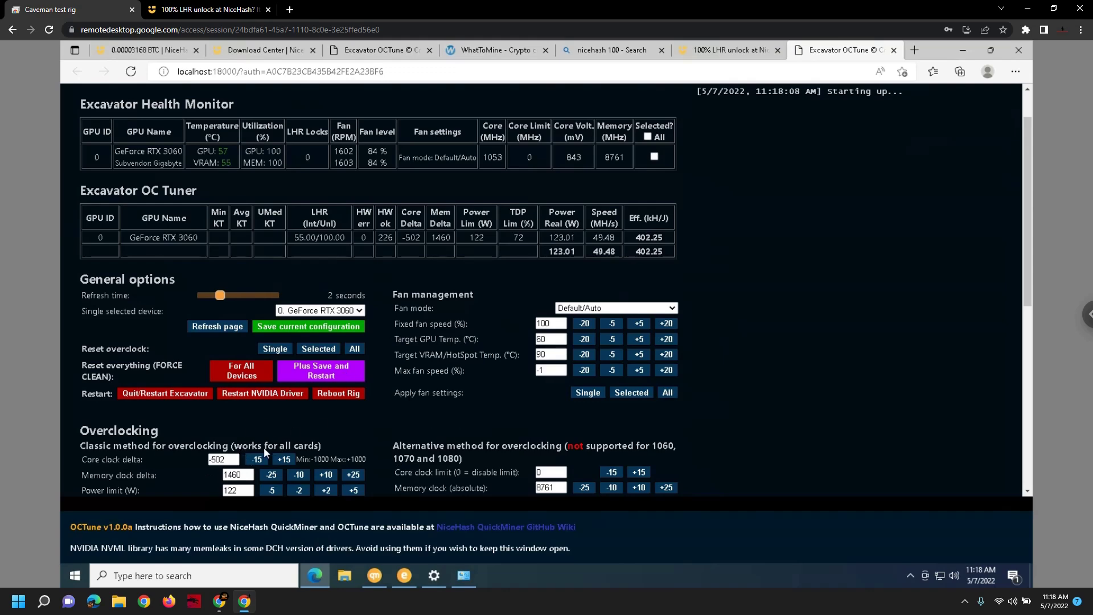
{"action": "scroll", "coordinate": [347, 418], "scroll_direction": "down", "scroll_amount": 1}
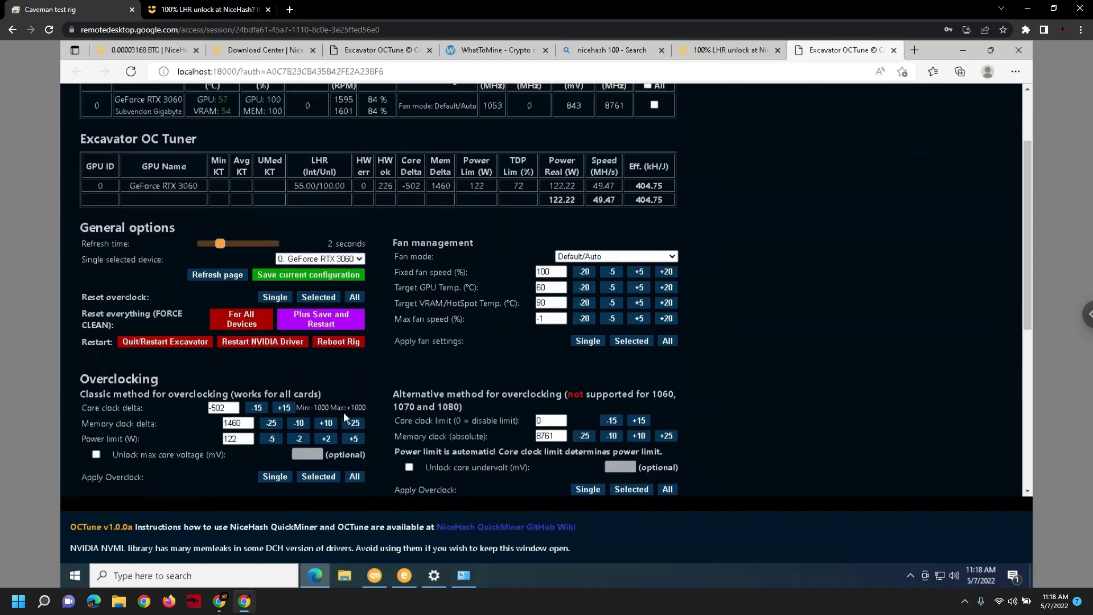
{"action": "left_click", "coordinate": [225, 425]}
Step: Go to the rig manager and inspect the CavemanTST rig's options and optimization profiles
{"action": "key", "text": "ctrl+1"}
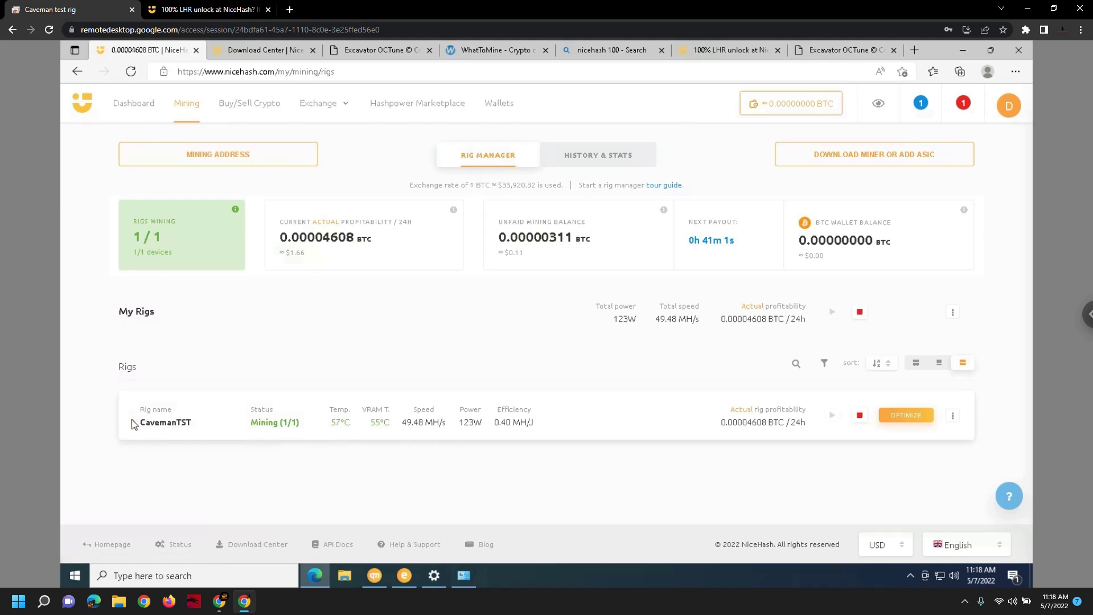
{"action": "left_click", "coordinate": [952, 415]}
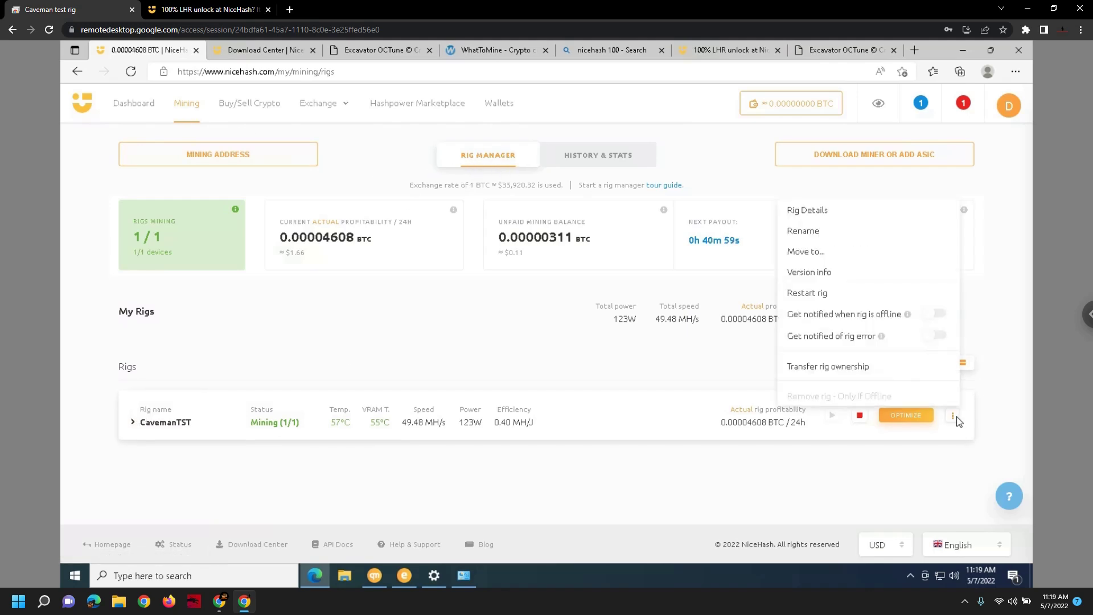
{"action": "left_click", "coordinate": [906, 434]}
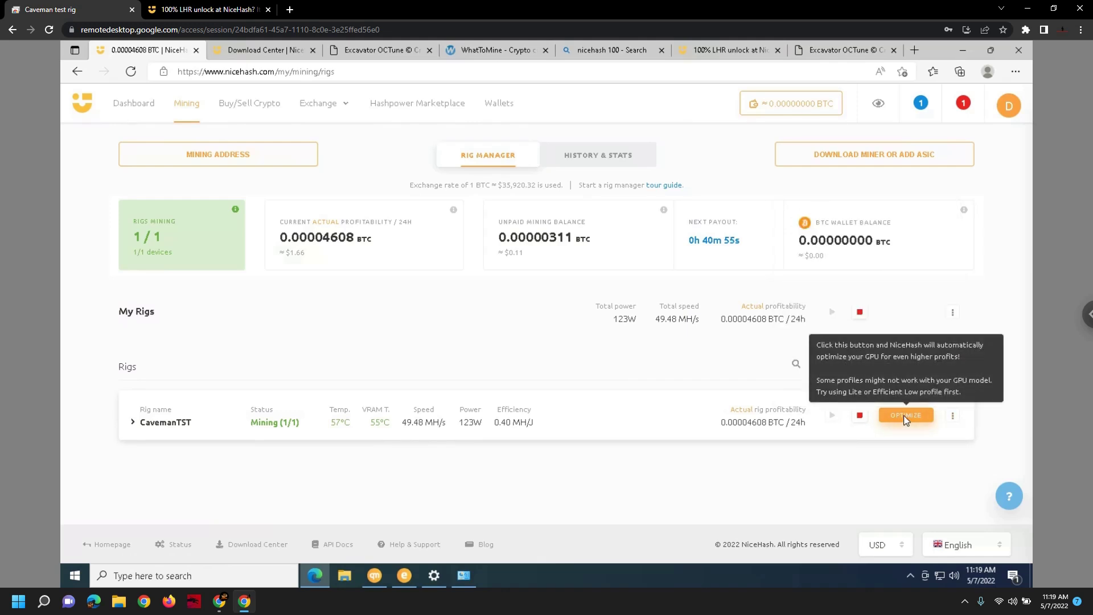
{"action": "left_click", "coordinate": [903, 415]}
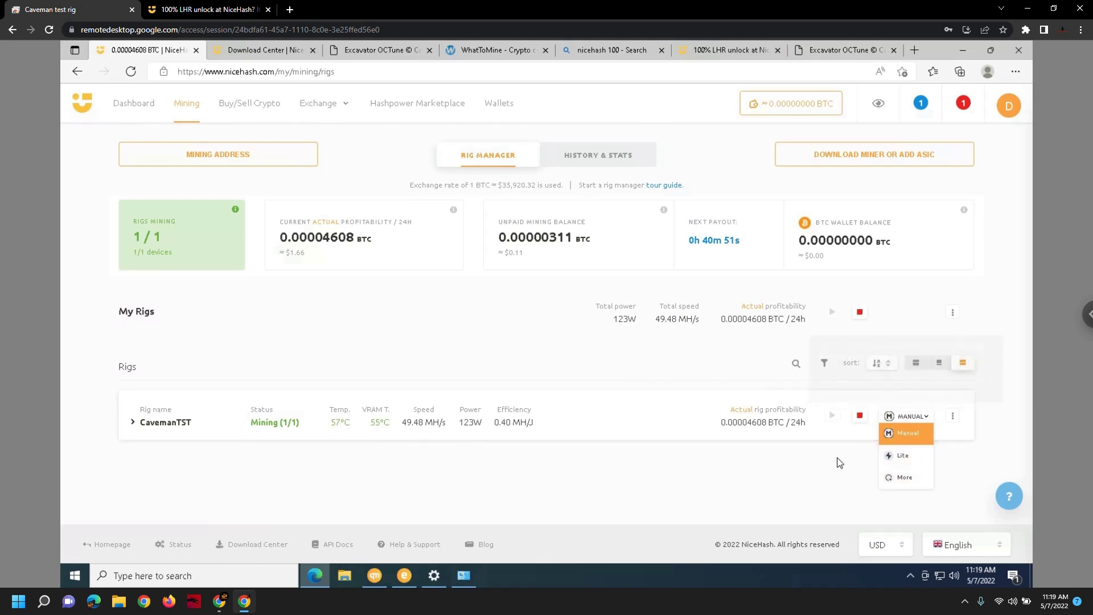
Step: Check the OCTune and WhatToMine tabs, then return to the rig manager at 49.42 MH/s, 122 W
{"action": "left_click", "coordinate": [383, 50]}
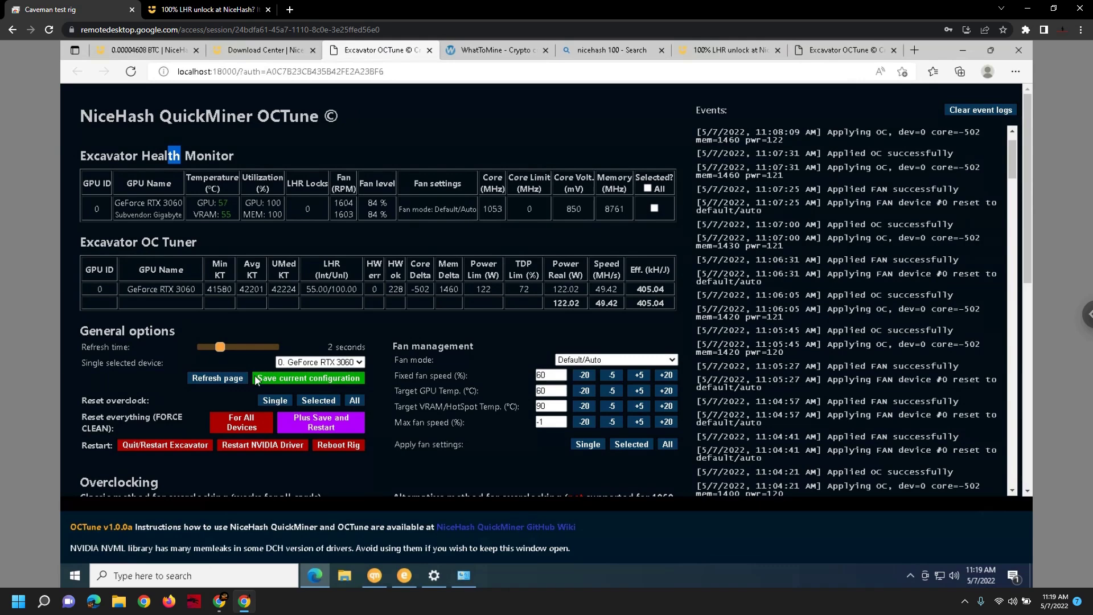
{"action": "scroll", "coordinate": [246, 378], "scroll_direction": "down", "scroll_amount": 2}
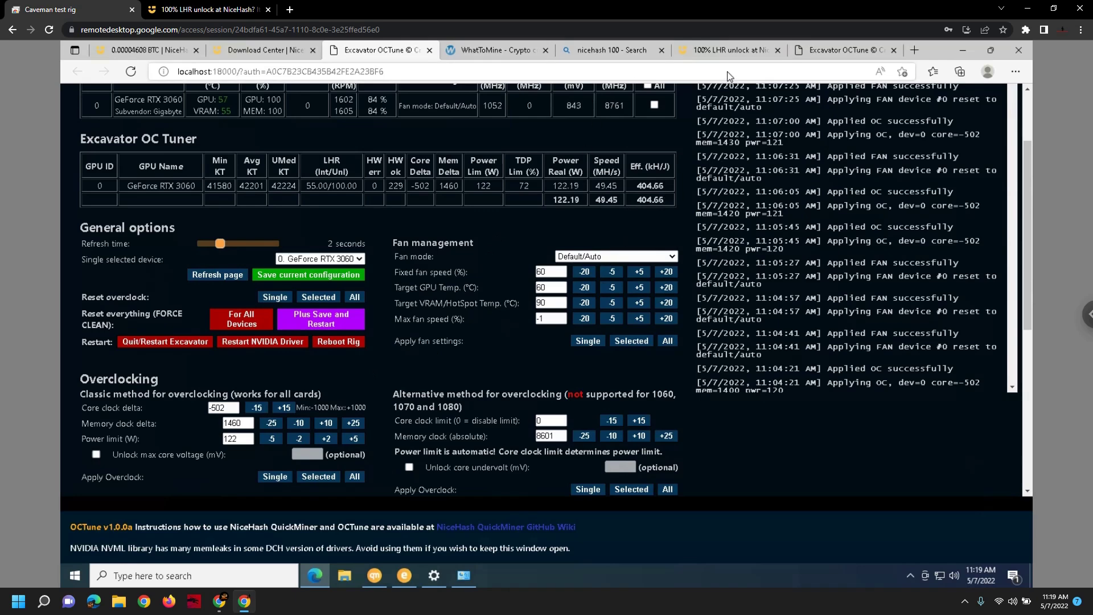
{"action": "left_click", "coordinate": [509, 54]}
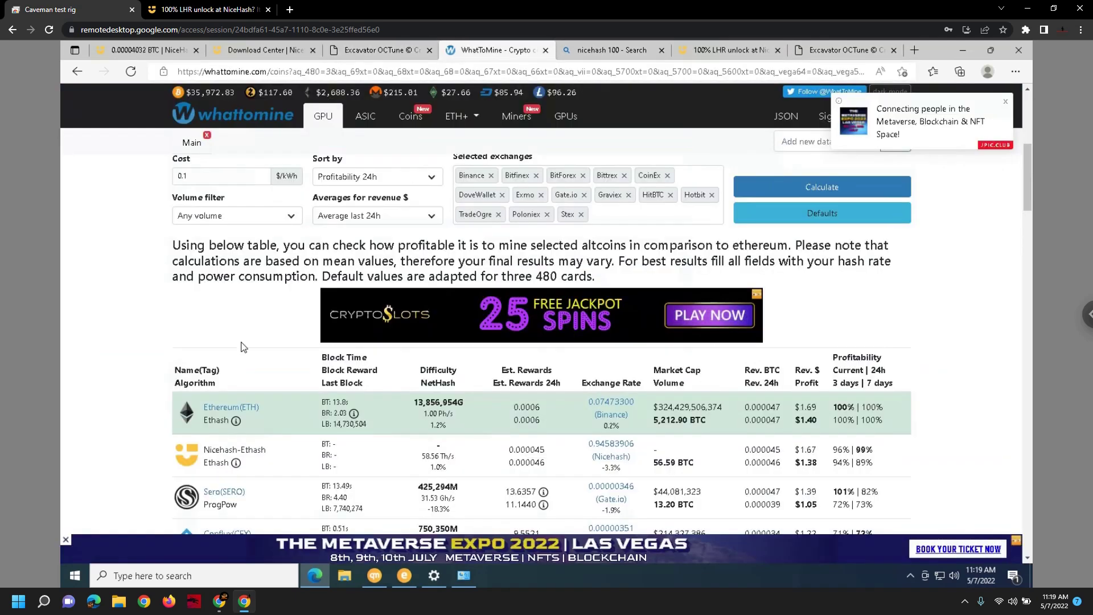
{"action": "scroll", "coordinate": [192, 352], "scroll_direction": "up", "scroll_amount": 2}
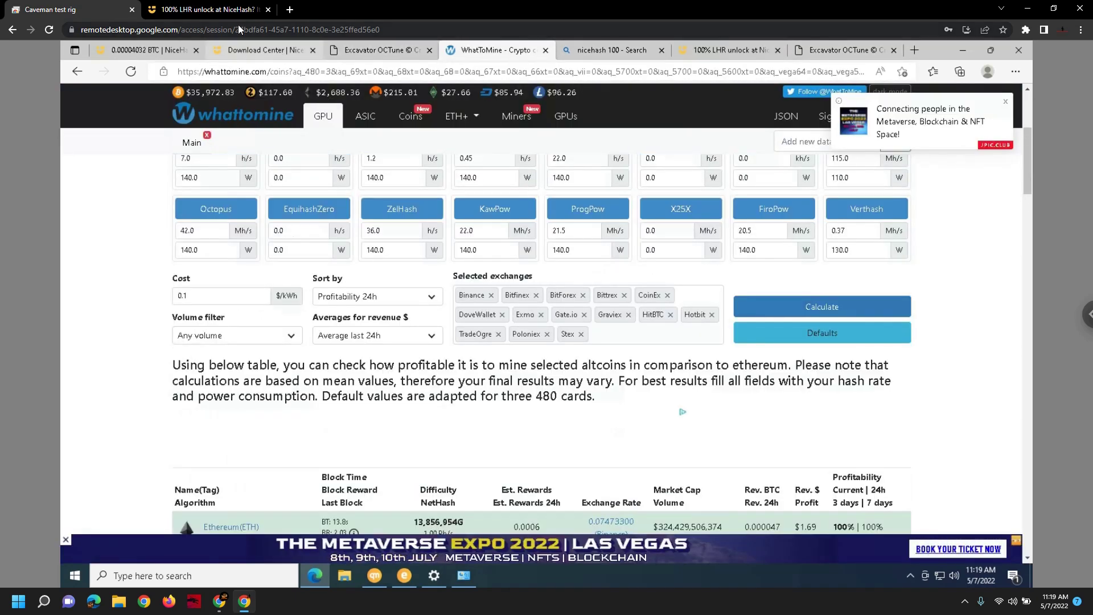
{"action": "left_click", "coordinate": [150, 51]}
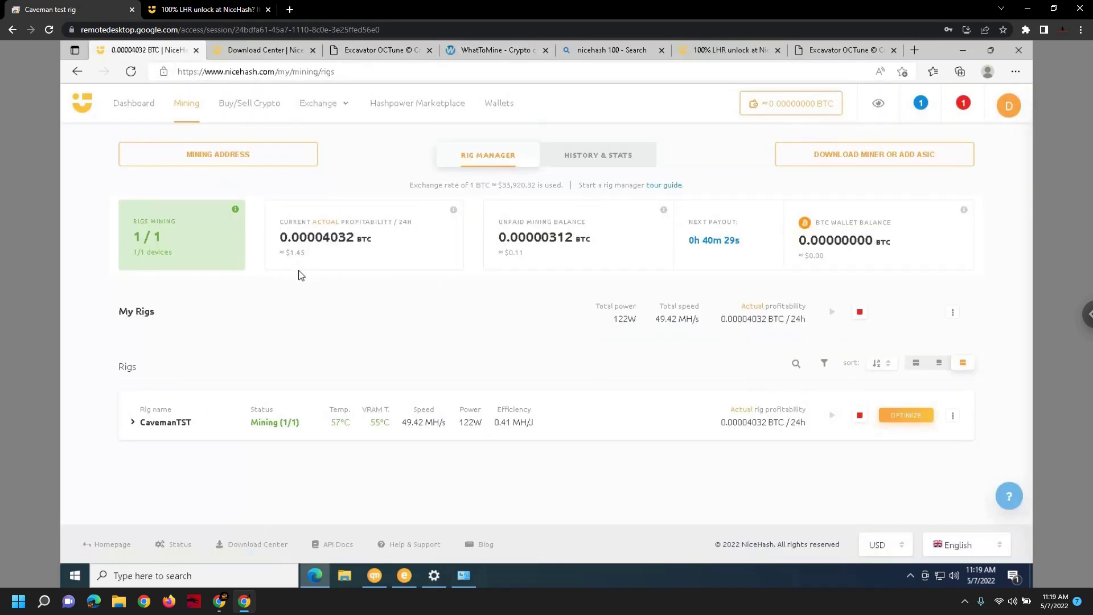
{"action": "left_click", "coordinate": [278, 72]}
Step: In WhatToMine, change the Ethash power from 120 to 121 W and recalculate
{"action": "left_click", "coordinate": [478, 51]}
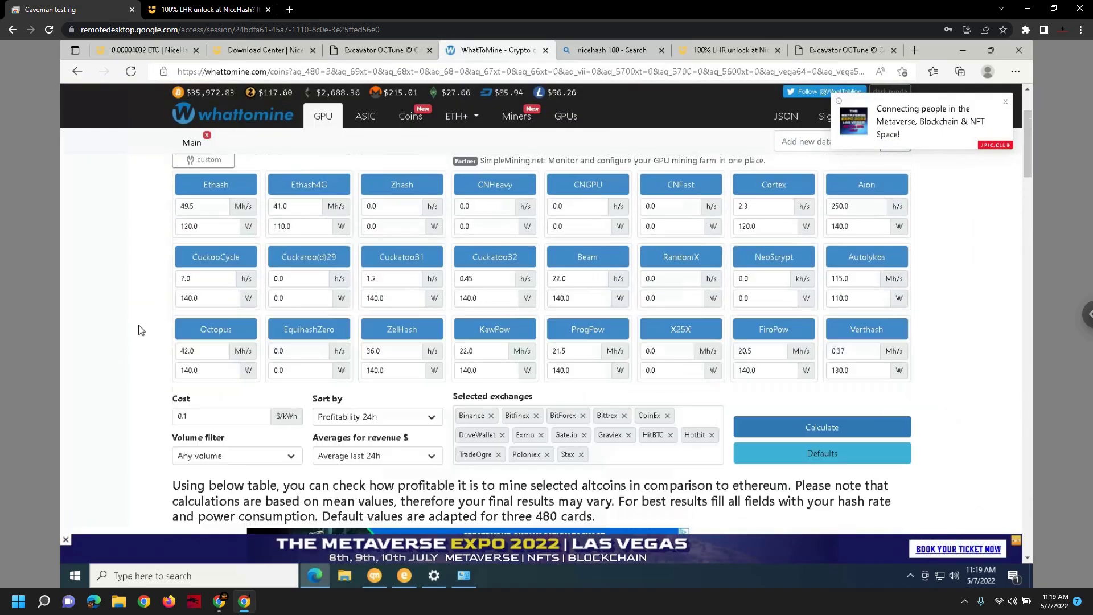
{"action": "scroll", "coordinate": [141, 330], "scroll_direction": "up", "scroll_amount": 1}
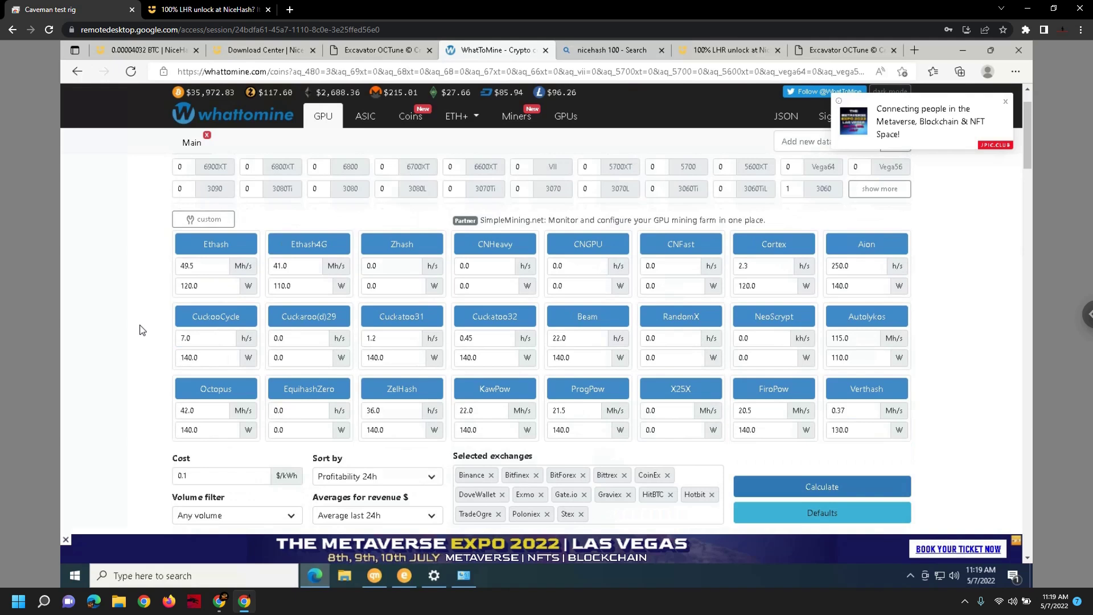
{"action": "left_click", "coordinate": [192, 286]}
{"action": "key", "text": "BackSpace"}
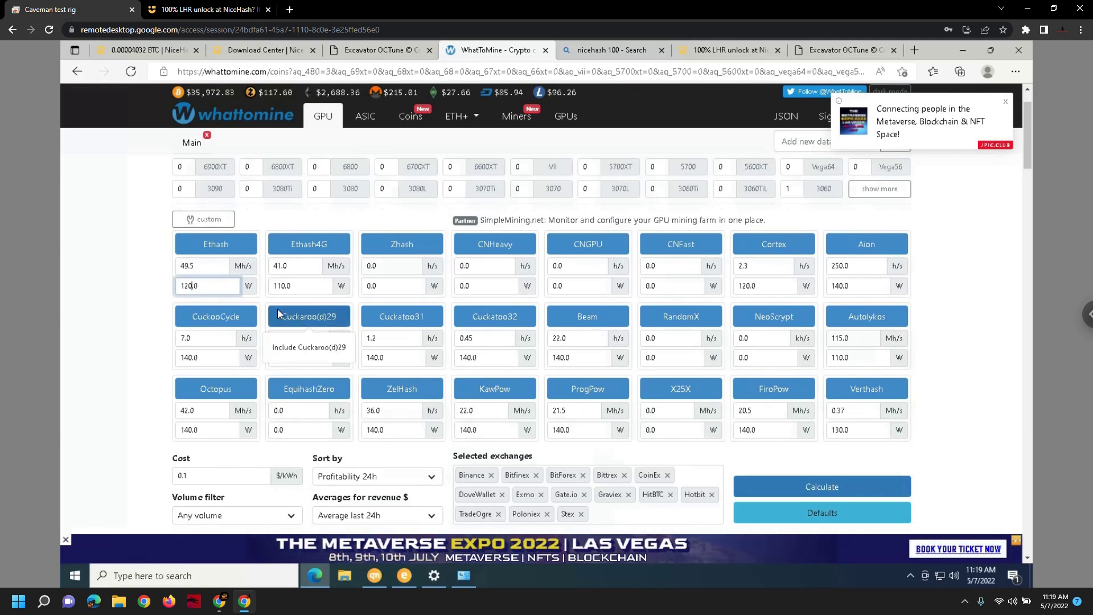
{"action": "type", "text": "1"}
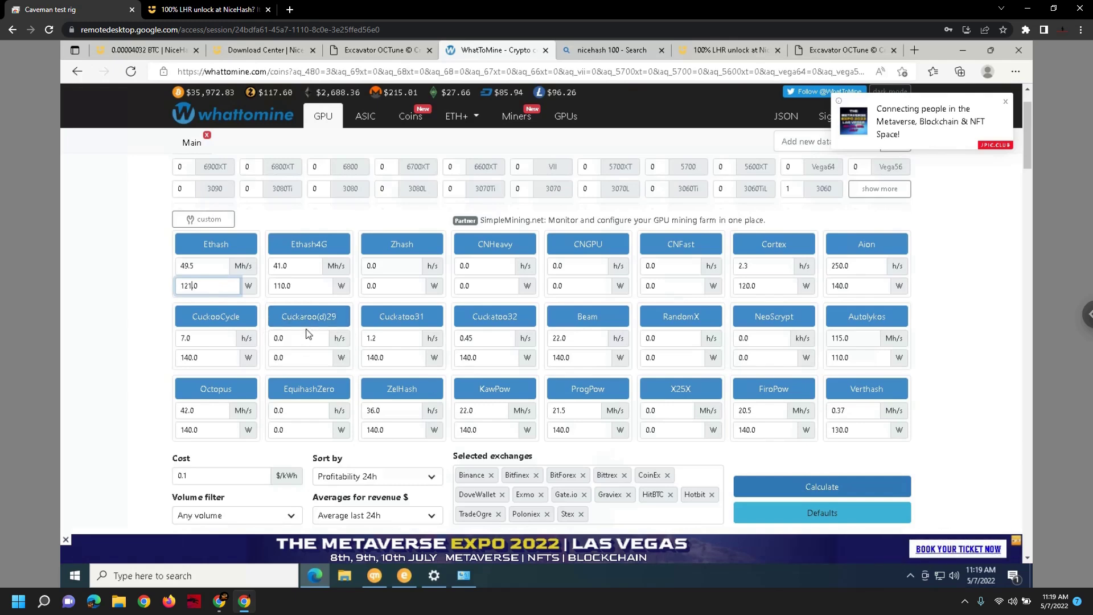
{"action": "scroll", "coordinate": [683, 410], "scroll_direction": "down", "scroll_amount": 1}
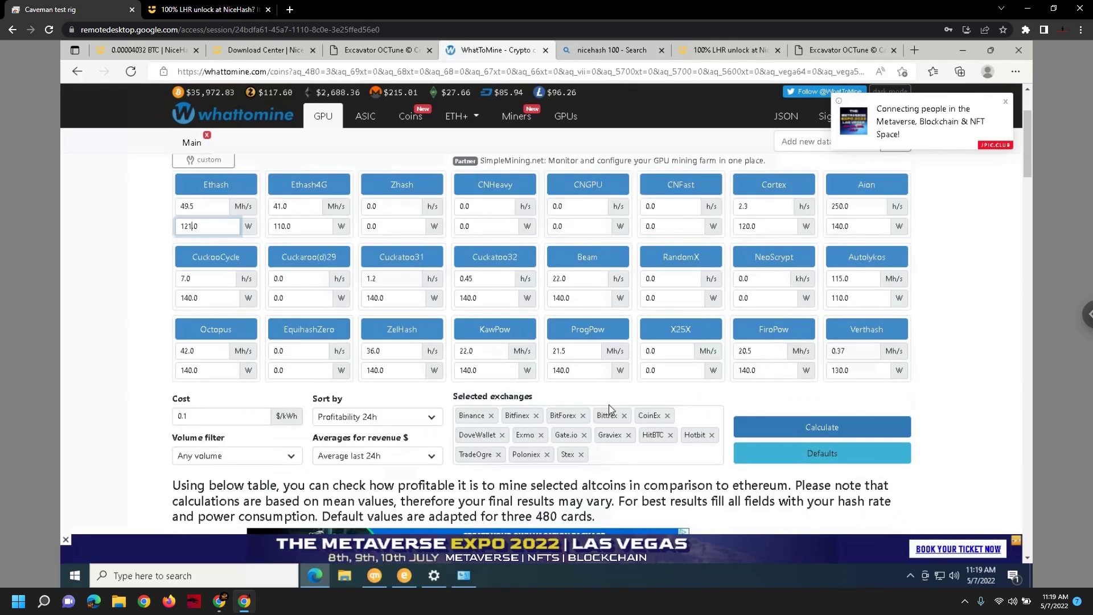
{"action": "left_click", "coordinate": [851, 434]}
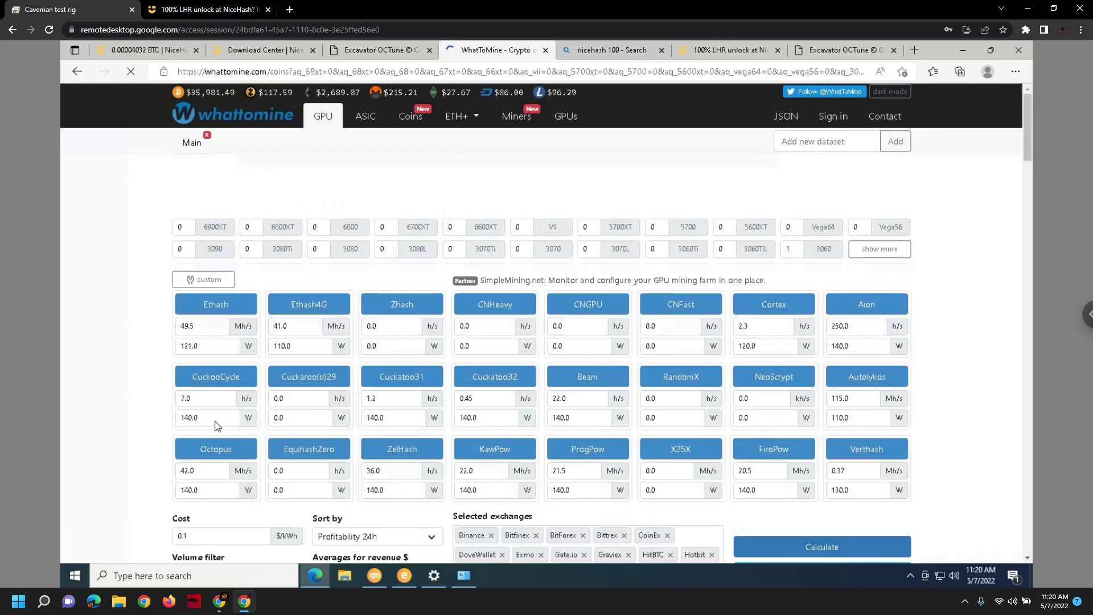
Step: Set the electricity cost to 0.12 $/kWh and recalculate profitability
{"action": "left_click", "coordinate": [199, 544]}
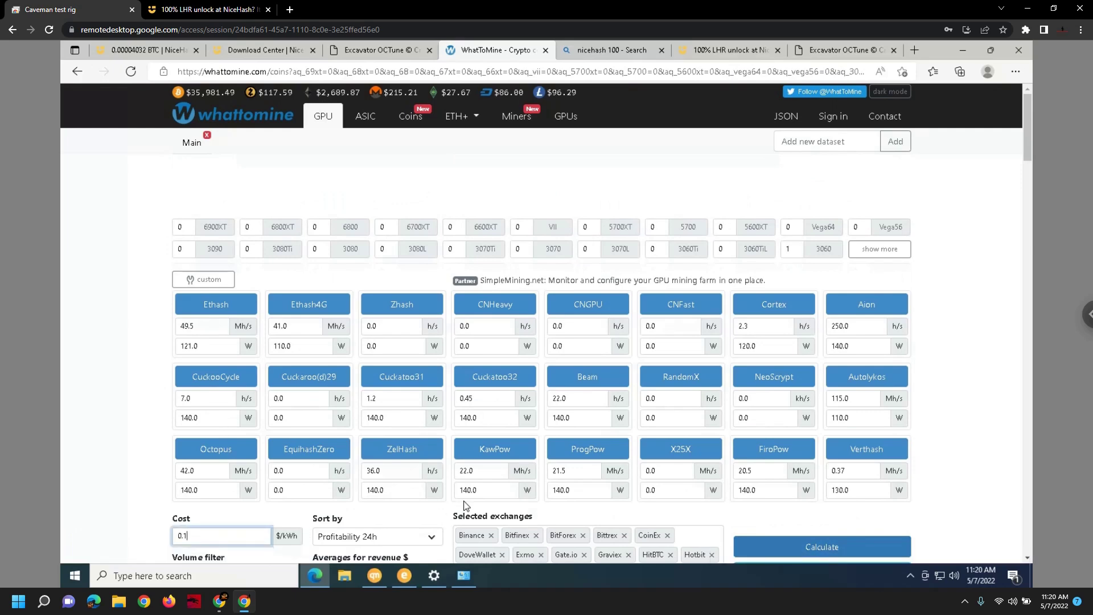
{"action": "left_click", "coordinate": [799, 547]}
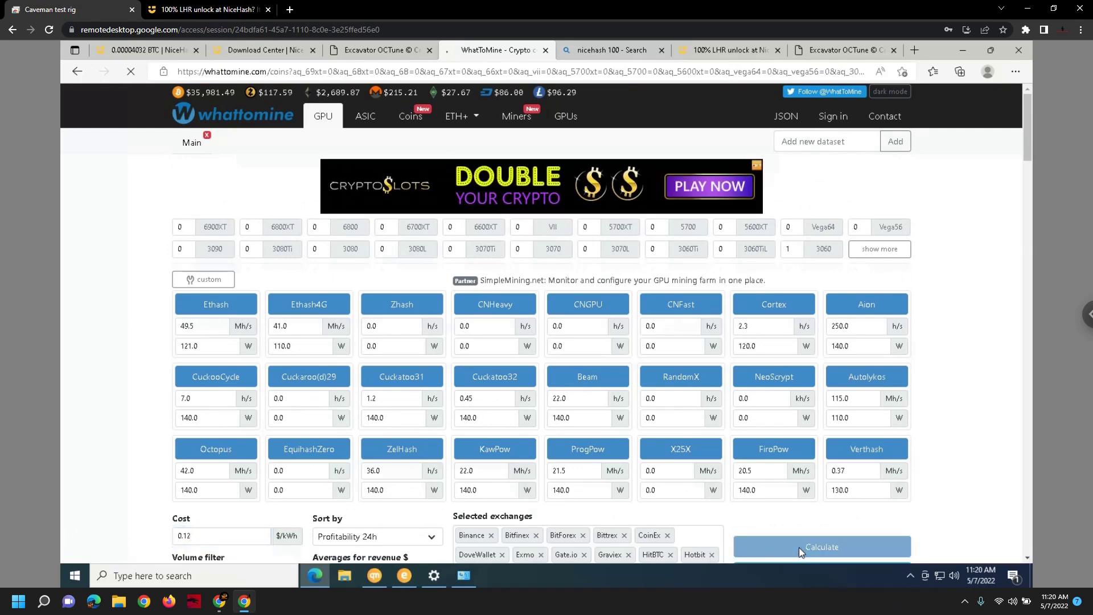
{"action": "scroll", "coordinate": [478, 393], "scroll_direction": "down", "scroll_amount": 5}
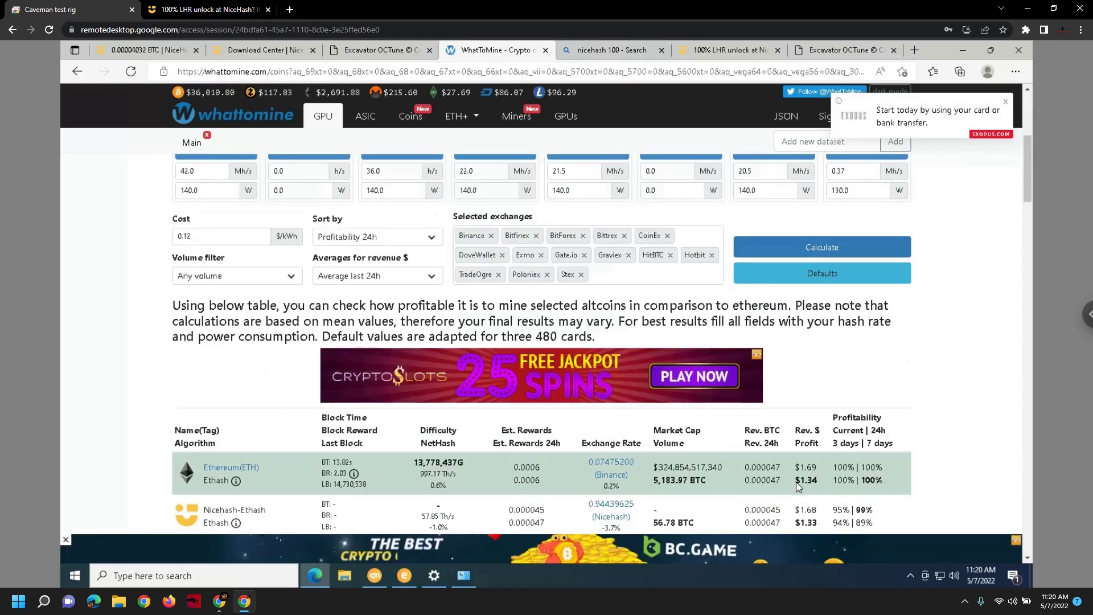
{"action": "scroll", "coordinate": [273, 428], "scroll_direction": "up", "scroll_amount": 4}
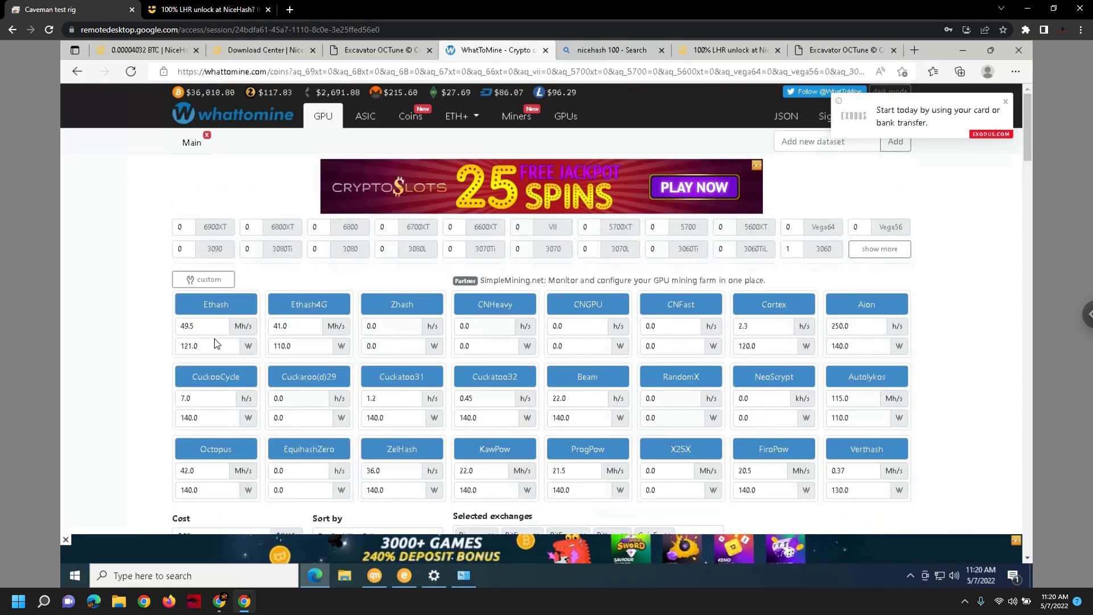
Step: Set the Ethash entry to 39 MH/s and 110 W
{"action": "double_click", "coordinate": [202, 325]}
{"action": "left_click", "coordinate": [225, 328]}
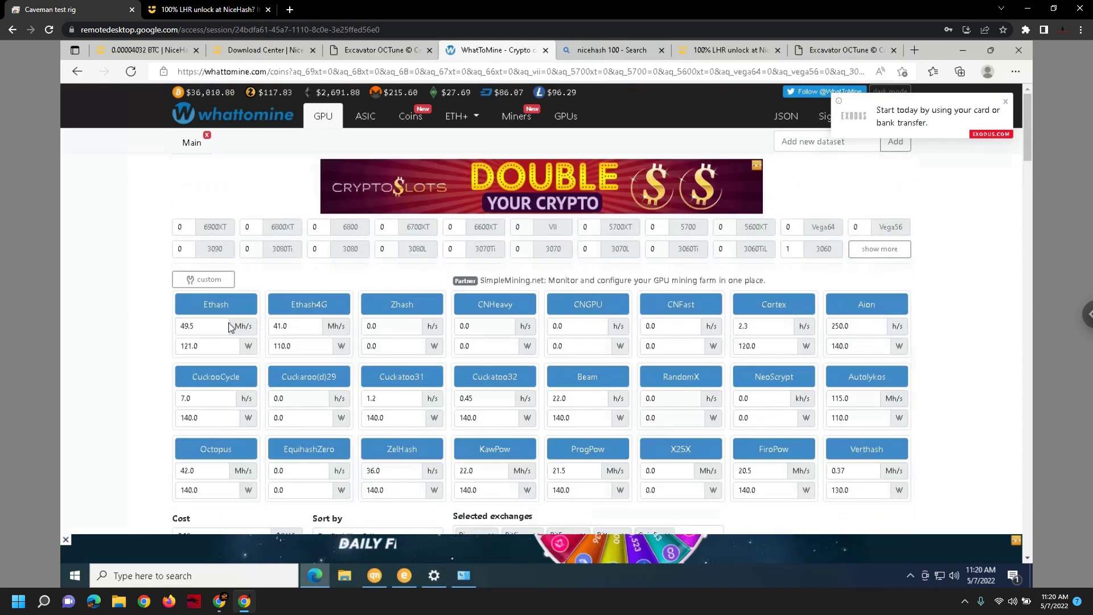
{"action": "double_click", "coordinate": [218, 328]}
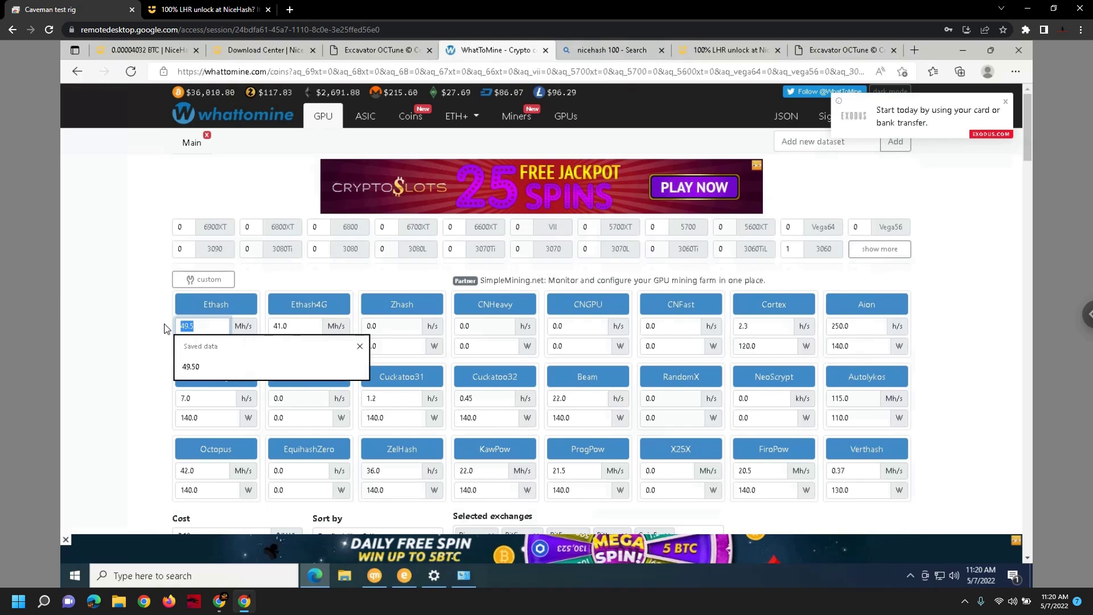
{"action": "type", "text": "39"}
{"action": "key", "text": "Tab"}
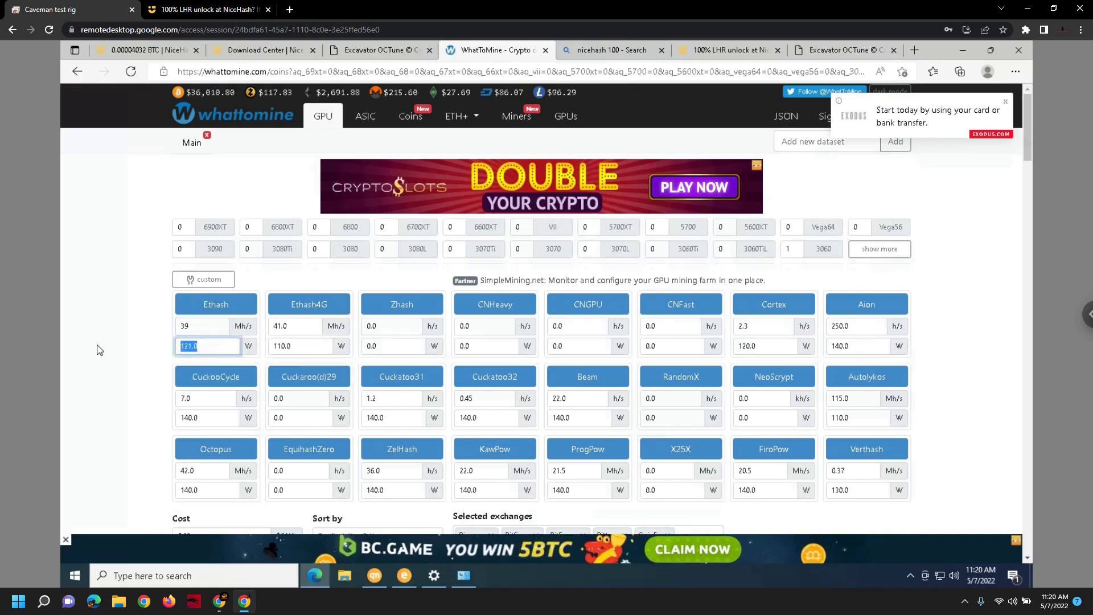
{"action": "type", "text": "1010"}
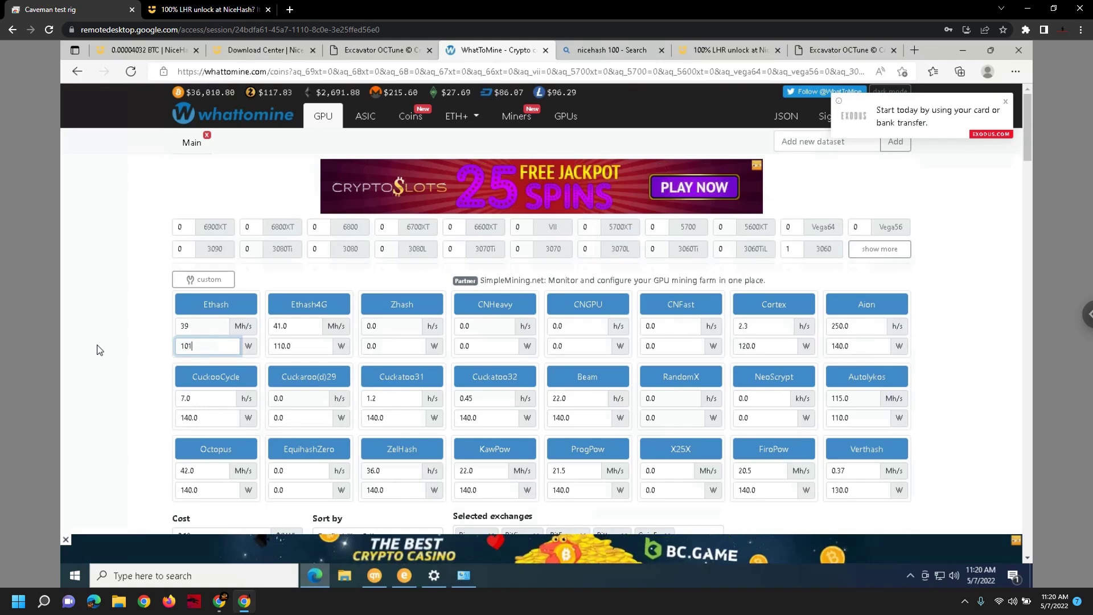
{"action": "key", "text": "BackSpace"}
{"action": "key", "text": "BackSpace"}
{"action": "key", "text": "BackSpace"}
{"action": "key", "text": "BackSpace"}
{"action": "type", "text": "110"}
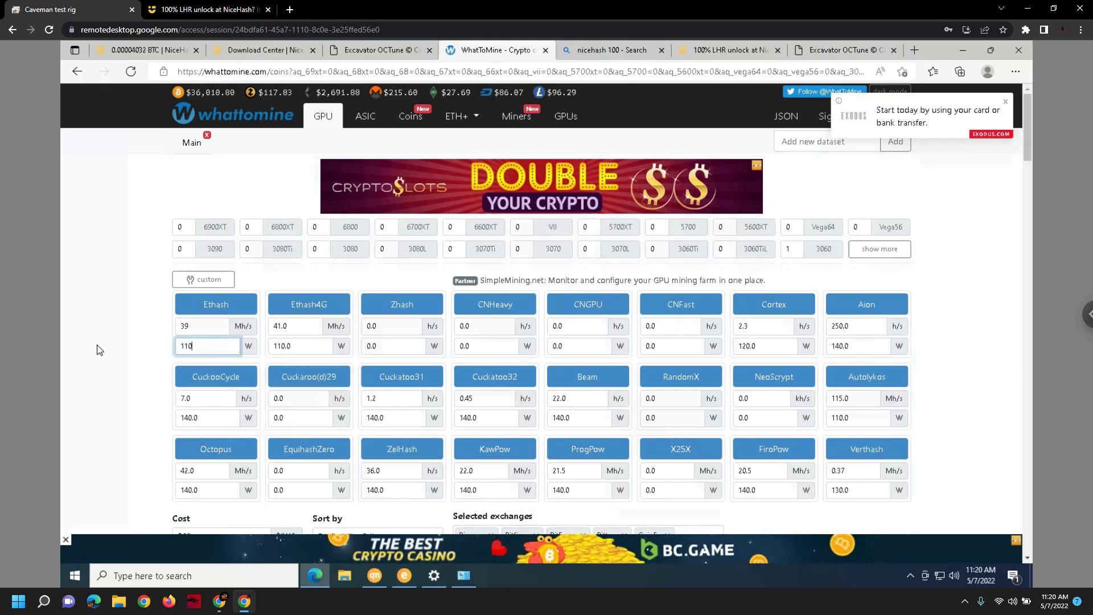
Step: Recalculate and review the results, now ranking Sero above Ethereum
{"action": "scroll", "coordinate": [114, 354], "scroll_direction": "down", "scroll_amount": 1}
{"action": "scroll", "coordinate": [117, 354], "scroll_direction": "down", "scroll_amount": 1}
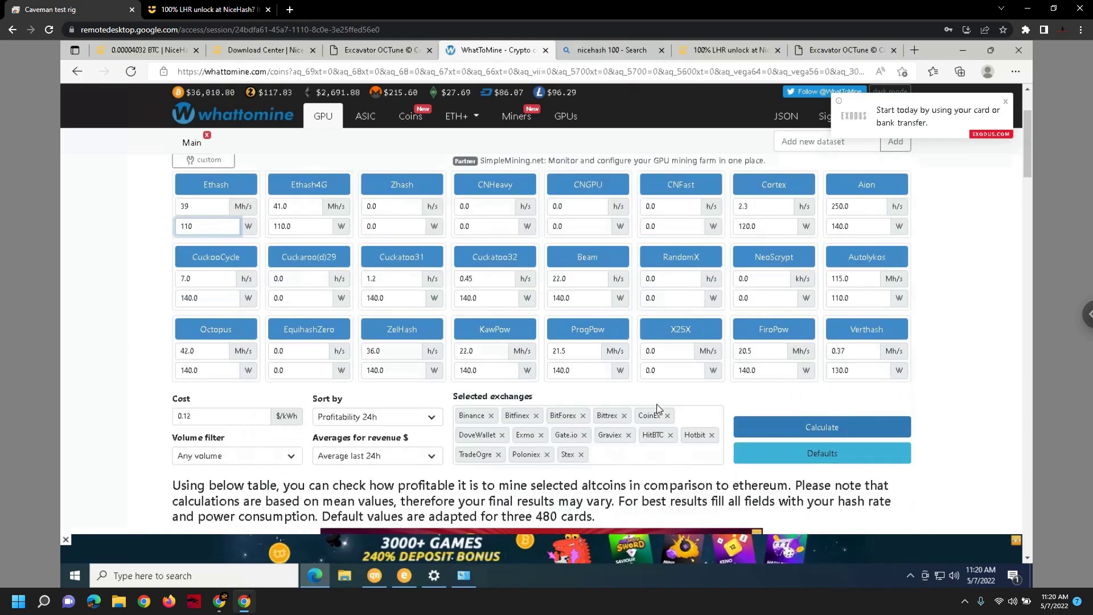
{"action": "left_click", "coordinate": [791, 425]}
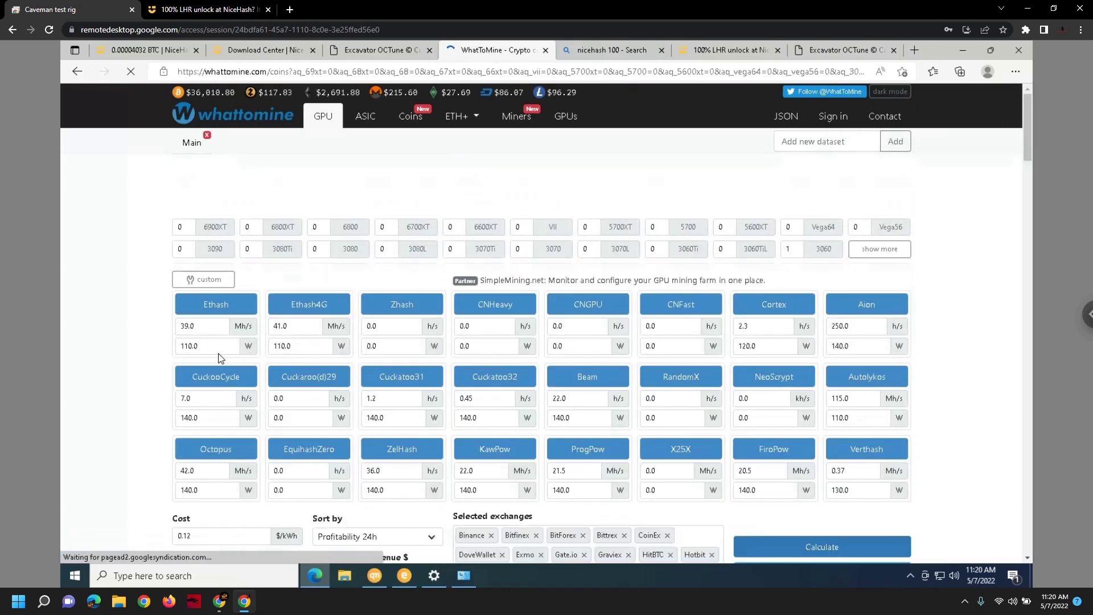
{"action": "scroll", "coordinate": [165, 367], "scroll_direction": "down", "scroll_amount": 4}
{"action": "scroll", "coordinate": [165, 367], "scroll_direction": "down", "scroll_amount": 2}
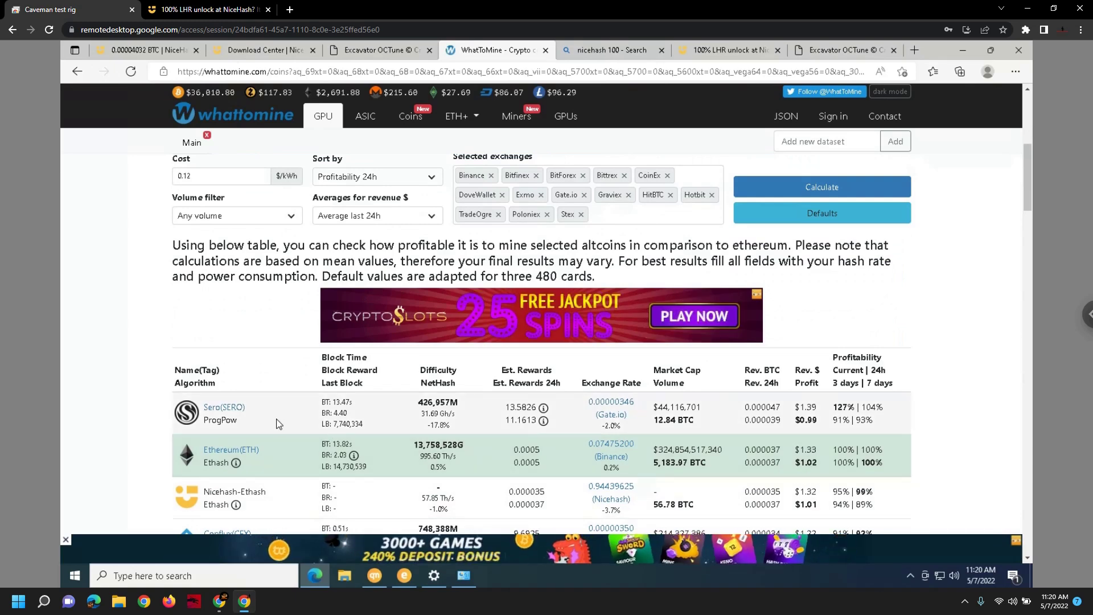
{"action": "scroll", "coordinate": [165, 409], "scroll_direction": "up", "scroll_amount": 3}
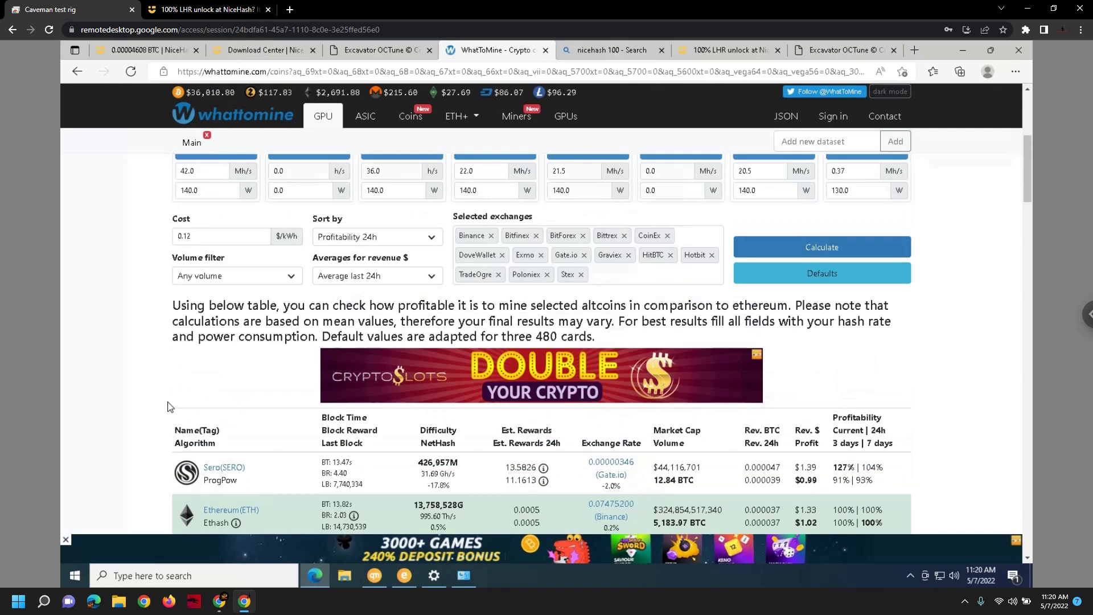
{"action": "scroll", "coordinate": [174, 404], "scroll_direction": "up", "scroll_amount": 1}
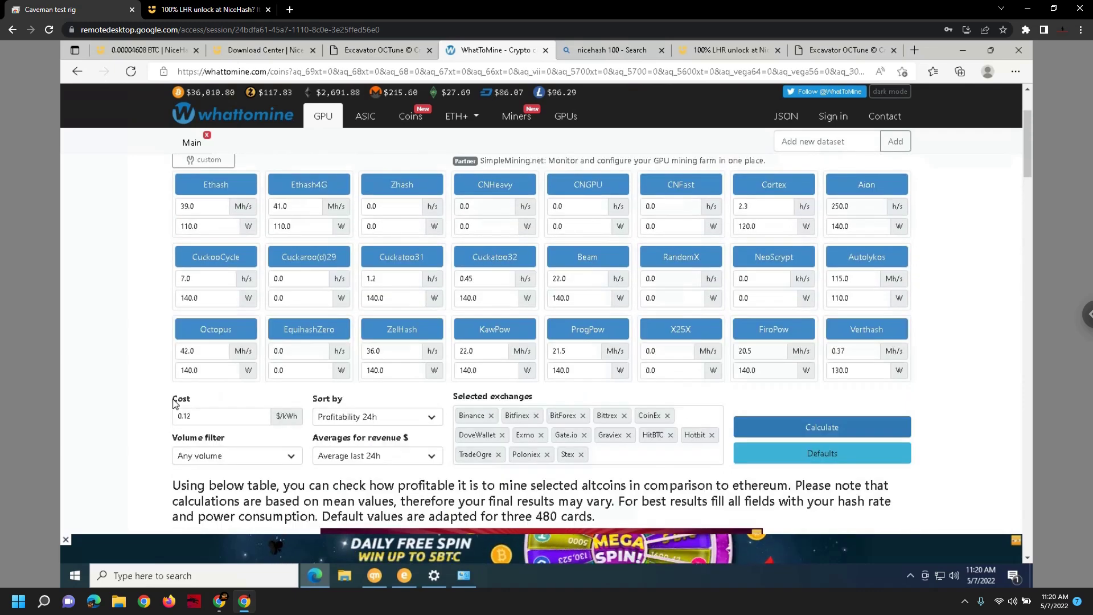